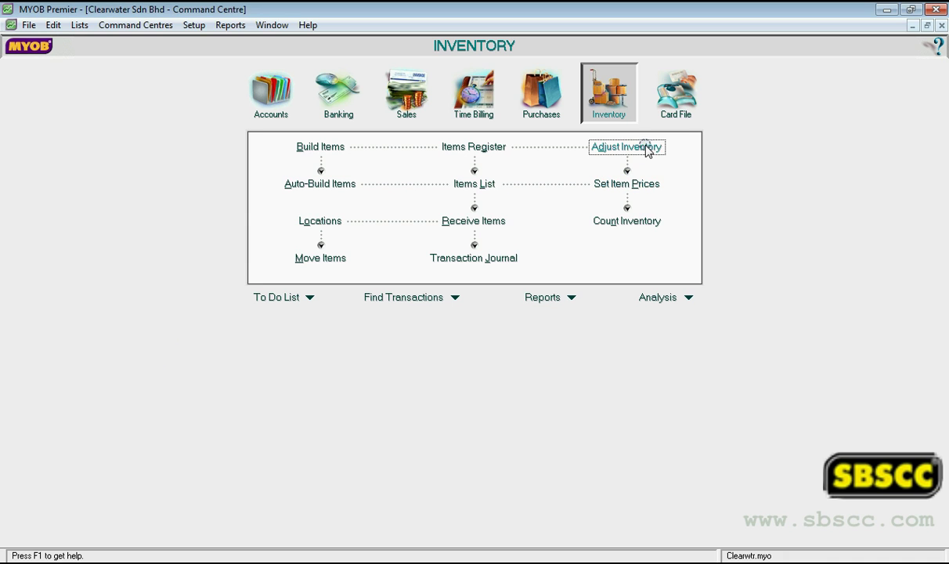
Open a new inventory adjustment and examine its journal number, date and memo fields
click(647, 148)
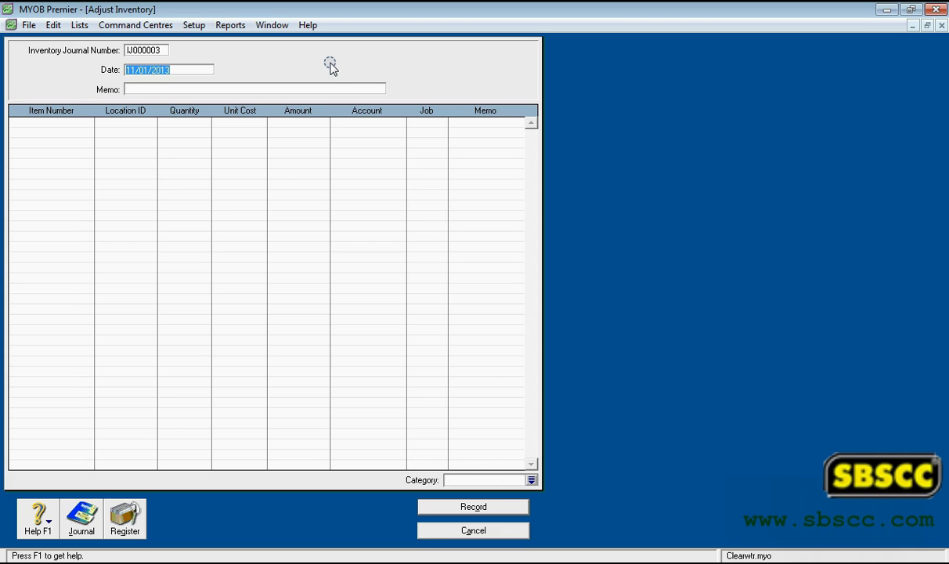
click(160, 51)
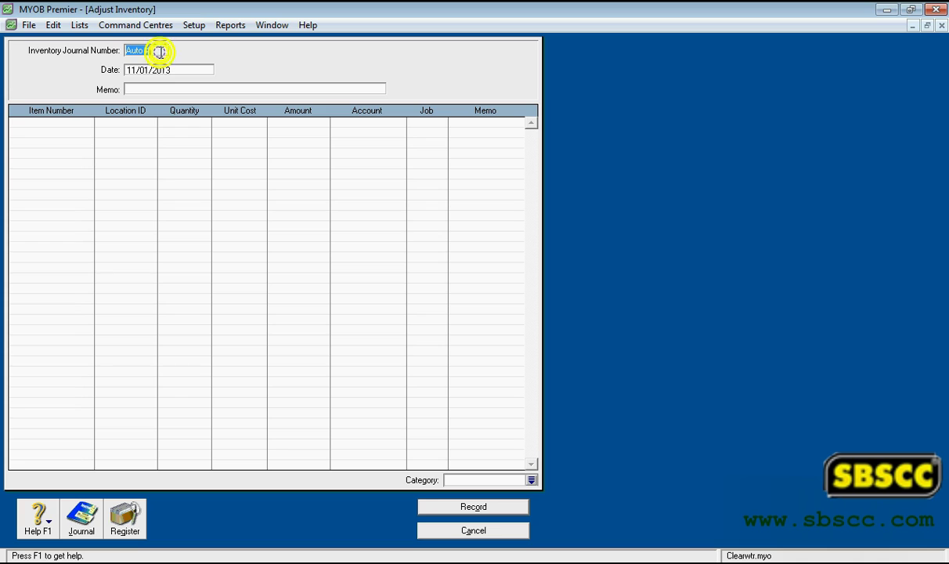
double_click(160, 52)
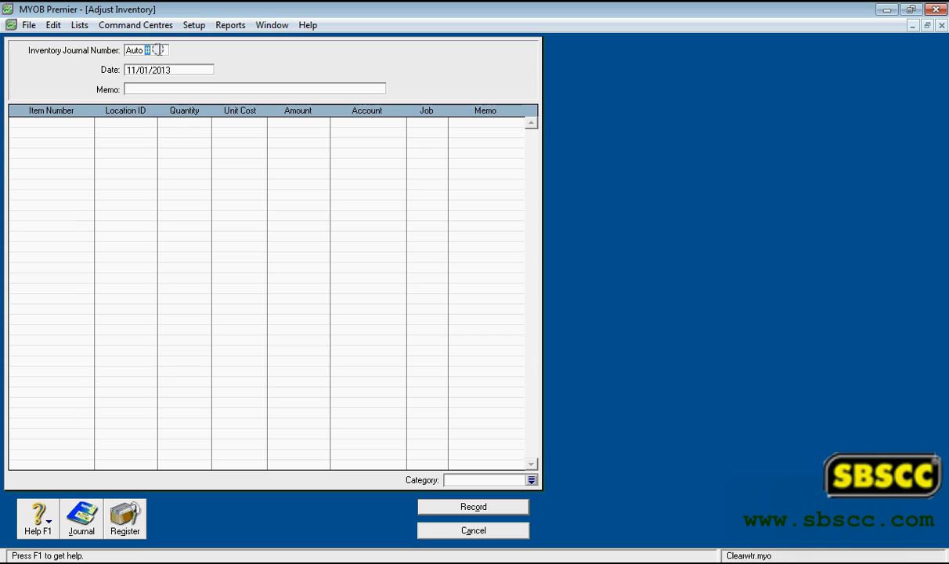
click(195, 69)
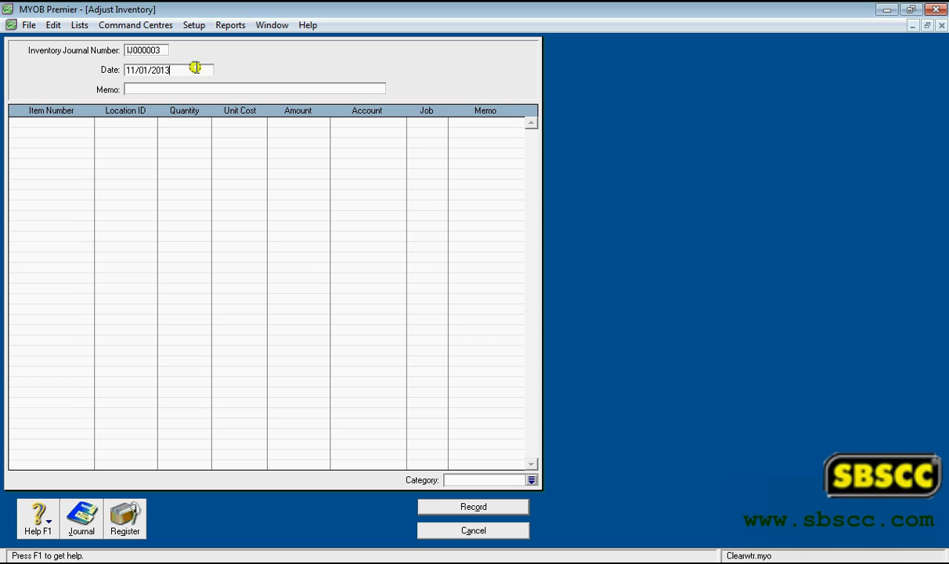
drag(192, 69, 94, 69)
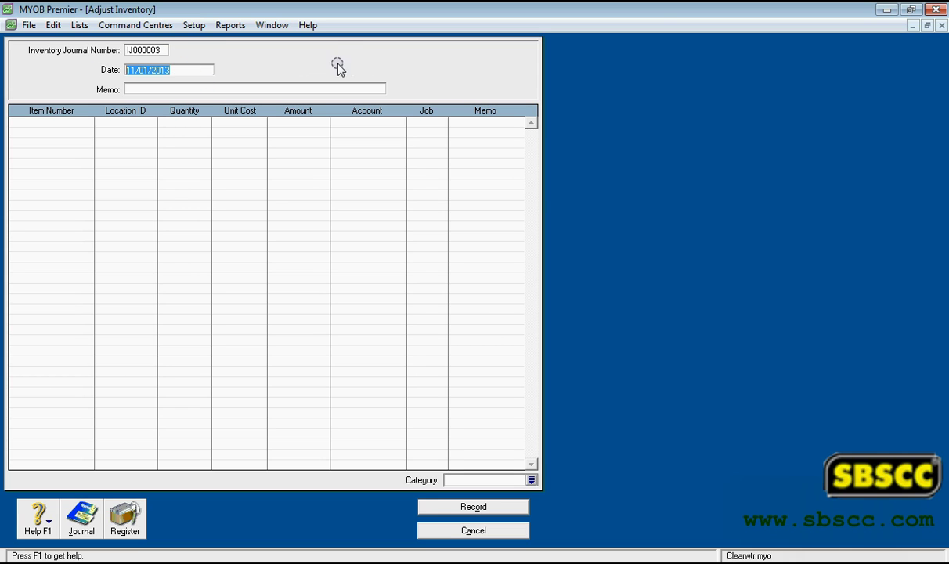
click(277, 89)
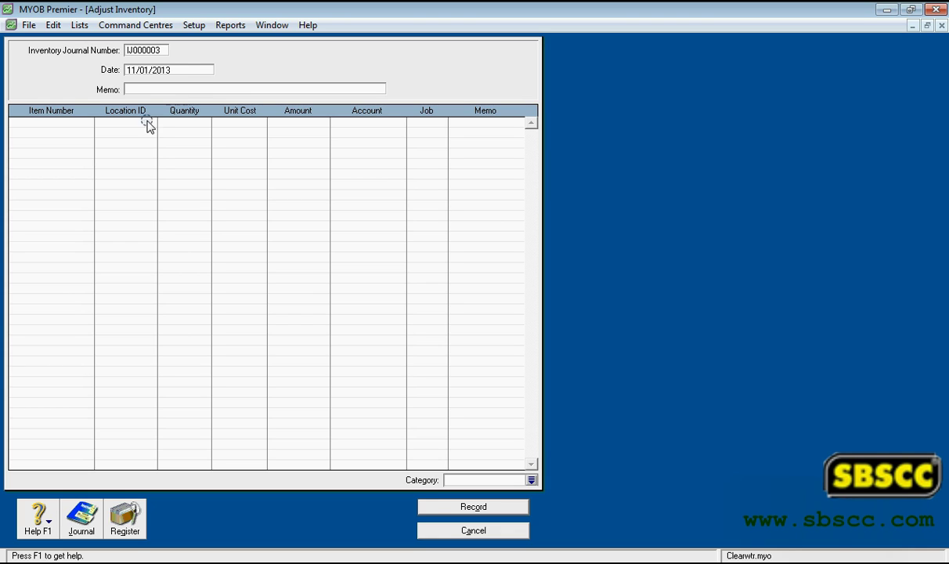
Add item 100 (Cooler Set Large) to the first adjustment line with Location1 as its location
click(85, 123)
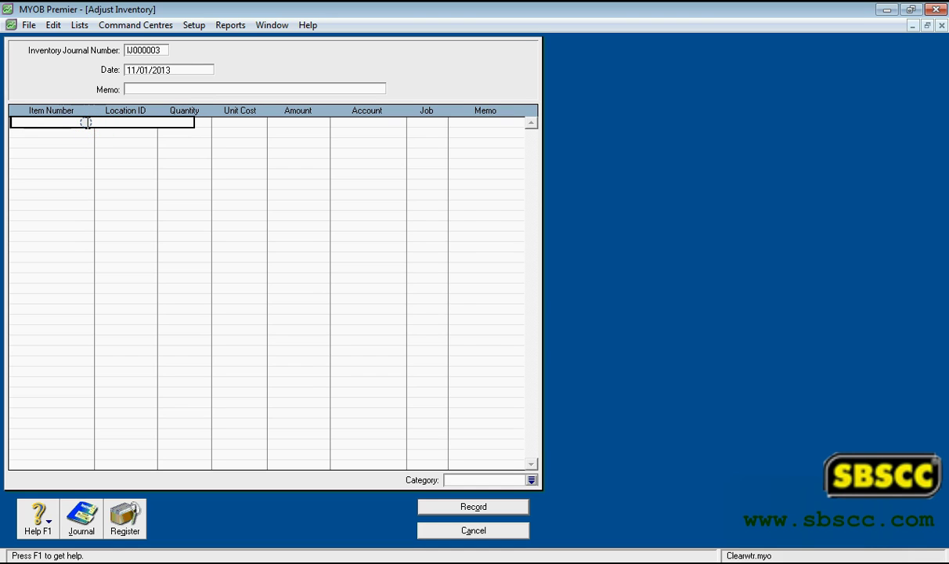
key(Tab)
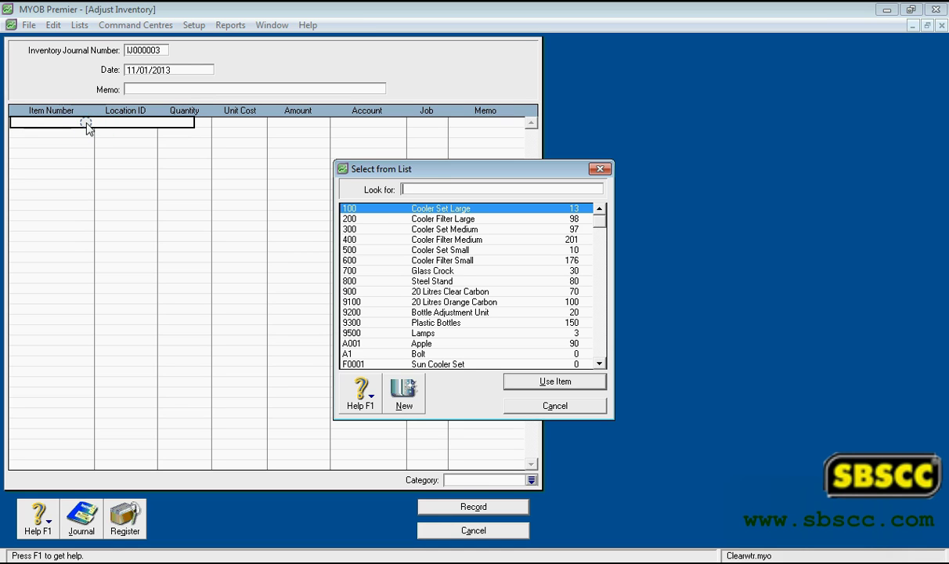
click(393, 210)
double_click(393, 210)
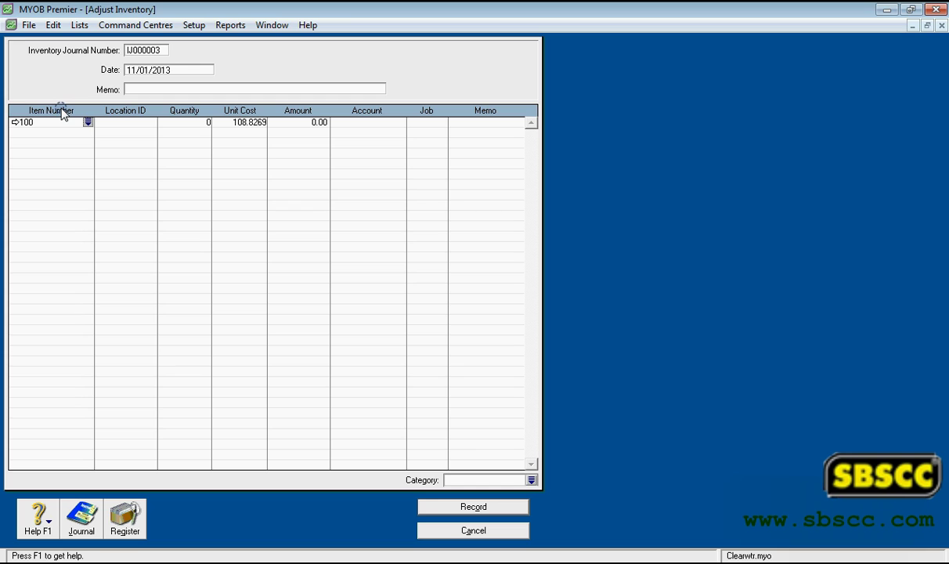
click(130, 123)
click(151, 123)
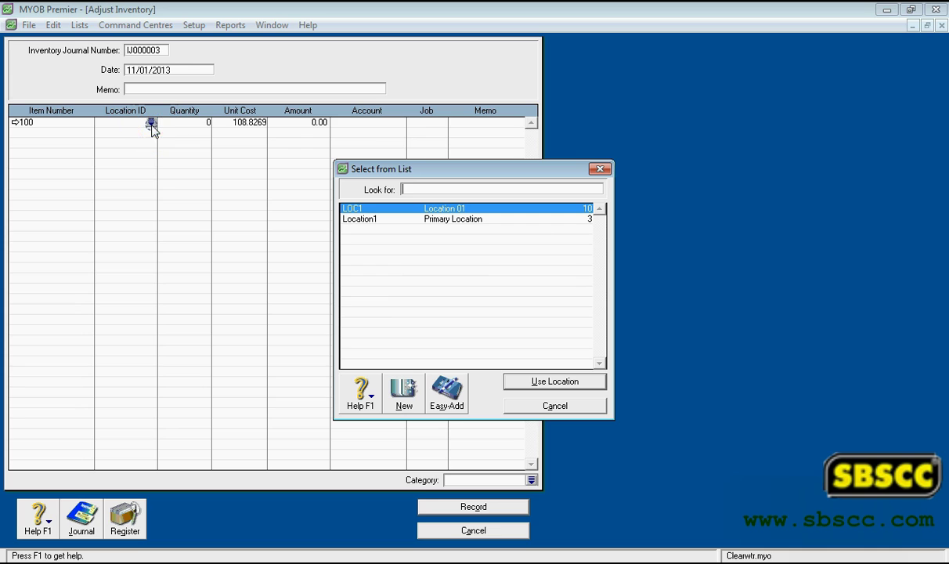
click(440, 220)
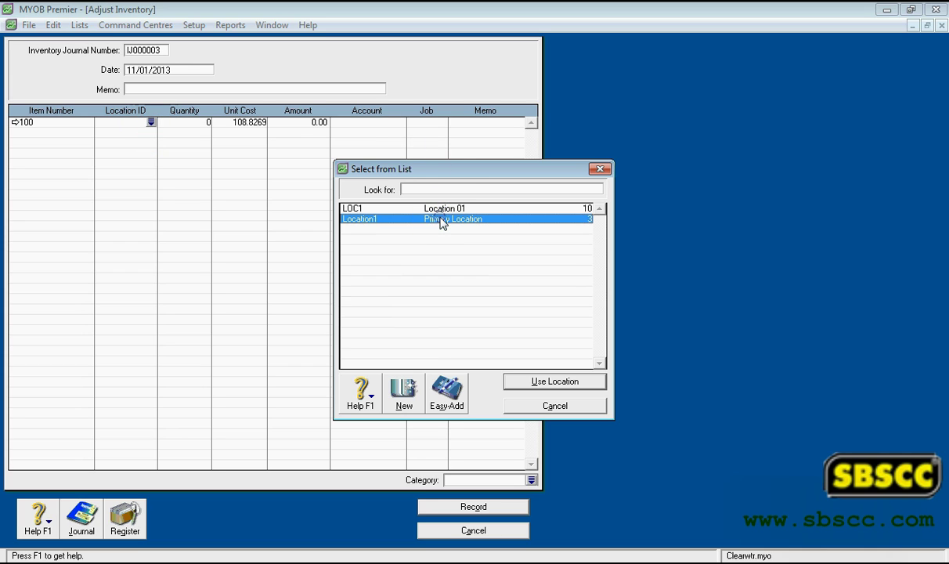
double_click(441, 220)
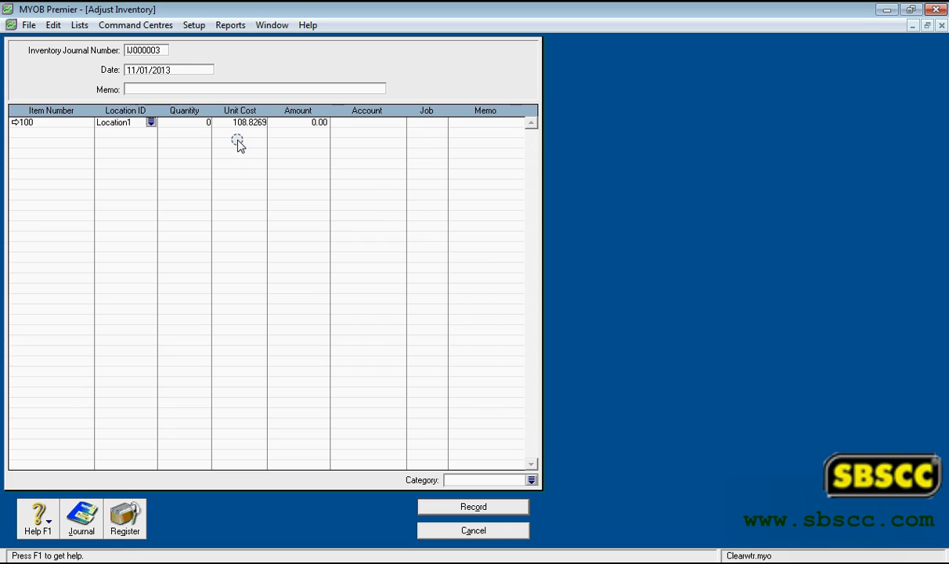
Set the item 100 line's quantity to -1 and check its unit cost and amount
key(Tab)
key(BackSpace)
text(-1)
key(Tab)
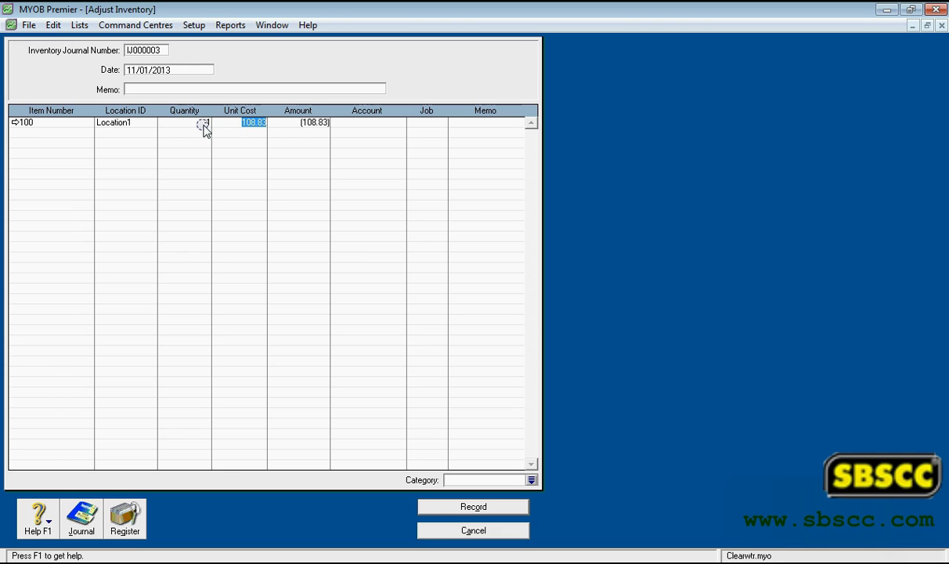
click(240, 124)
drag(235, 122, 268, 122)
click(285, 124)
click(285, 123)
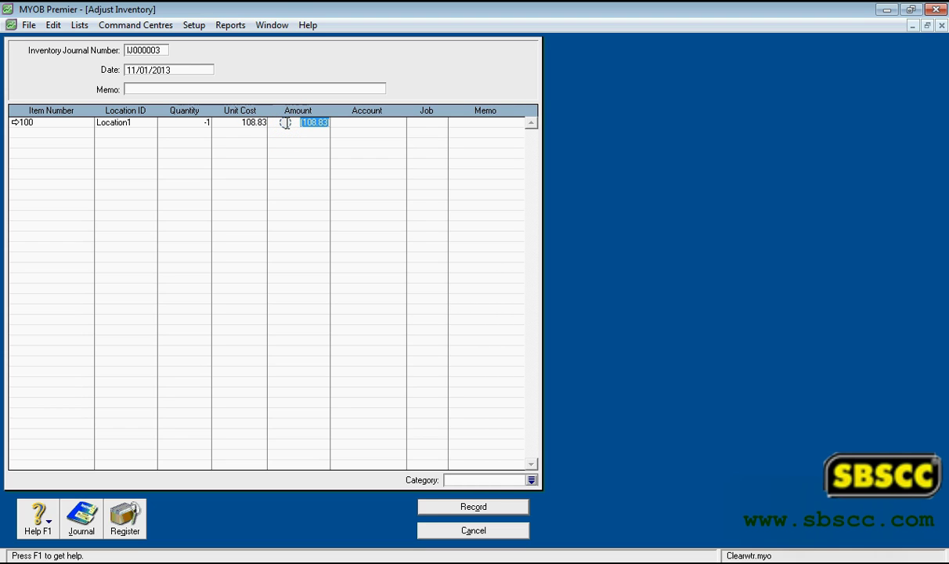
click(285, 123)
Assign the expense account 6-2600 Spoilage to the item 100 line
click(400, 125)
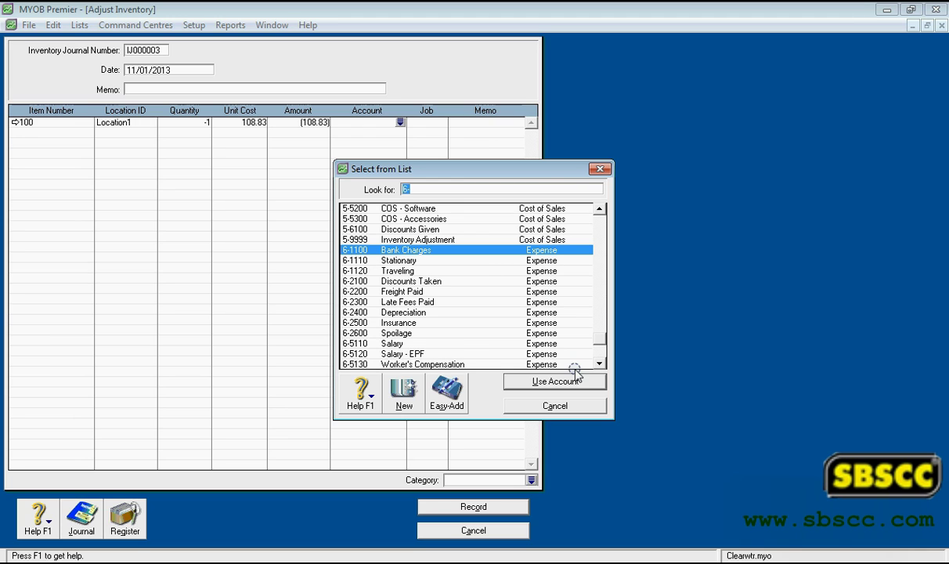
click(599, 363)
click(599, 363)
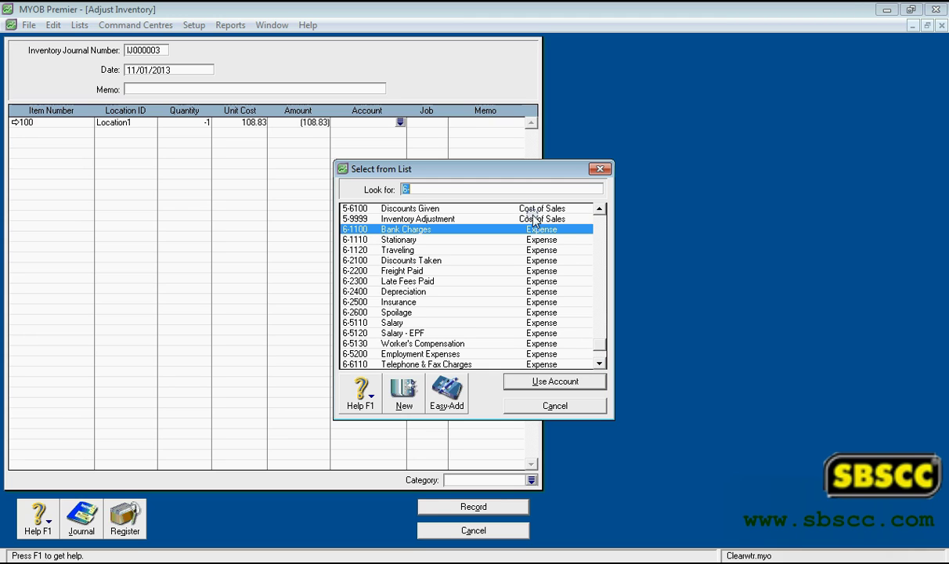
double_click(408, 313)
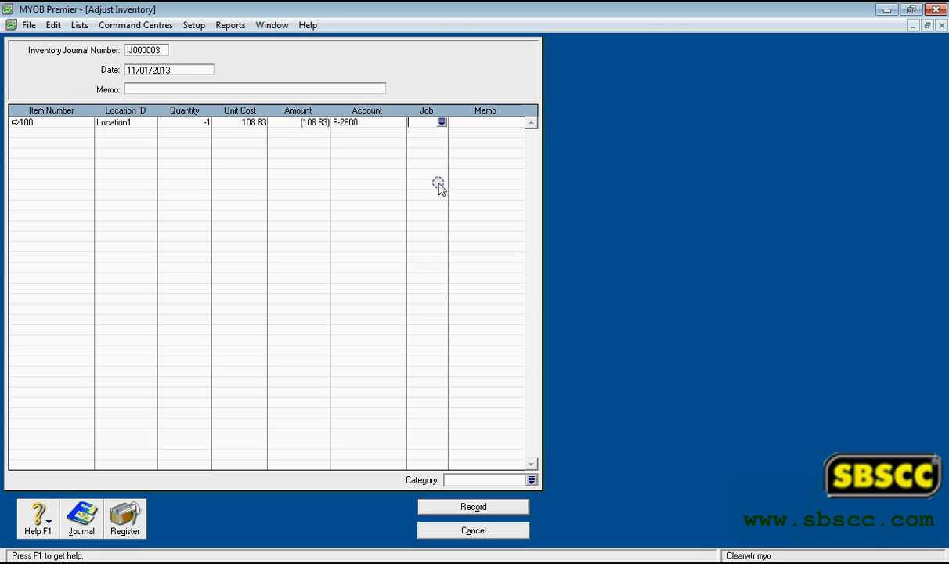
Assign job 0202 (Project B) to the item 100 line and set the adjustment's category to D600
click(441, 122)
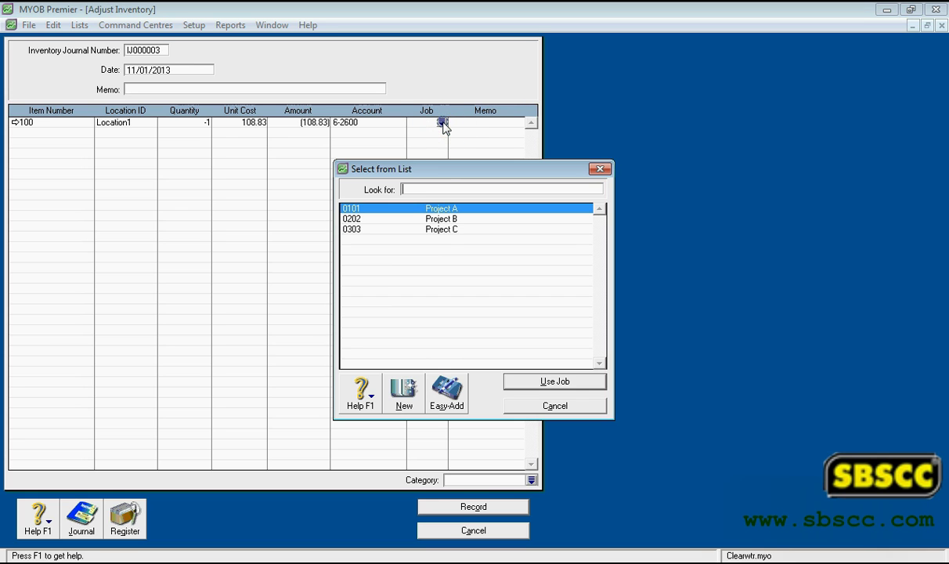
click(445, 218)
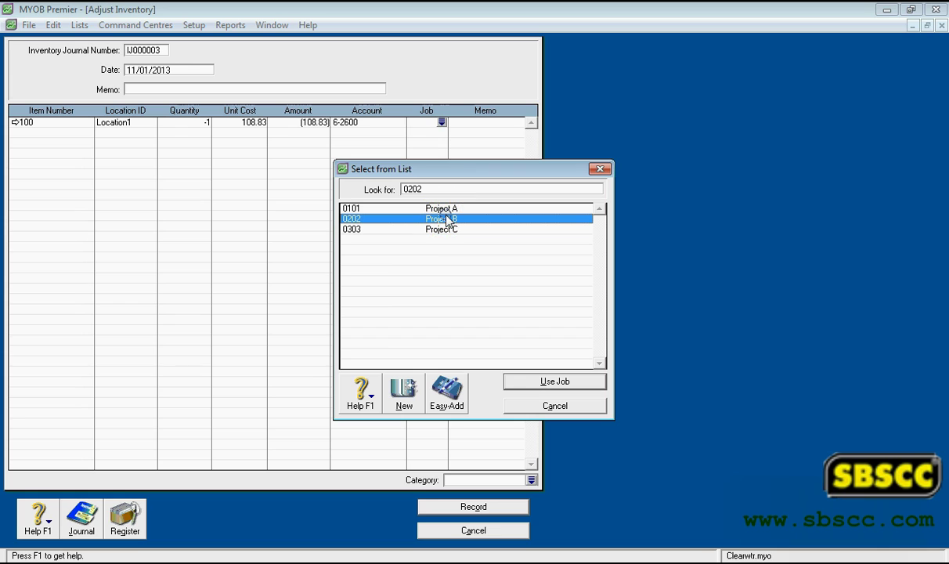
double_click(447, 218)
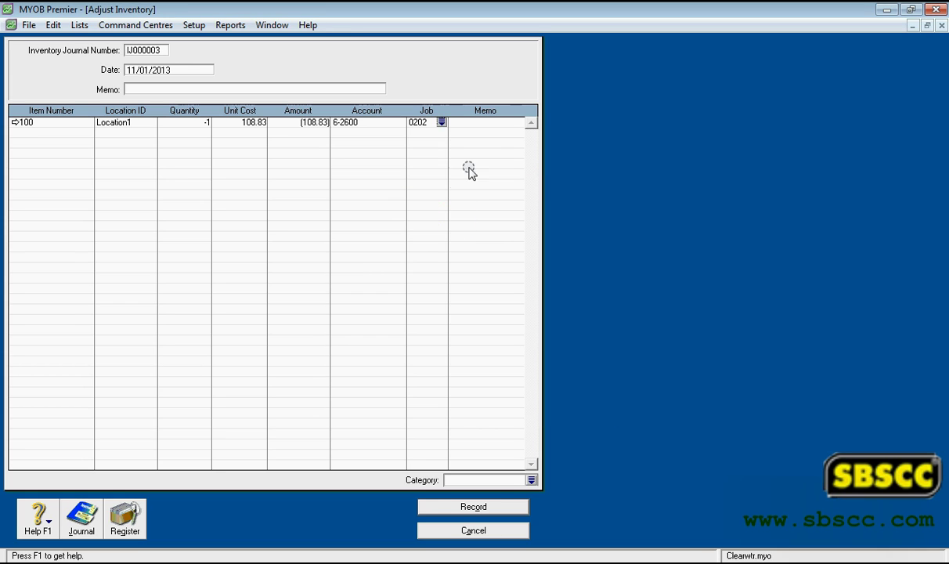
click(486, 123)
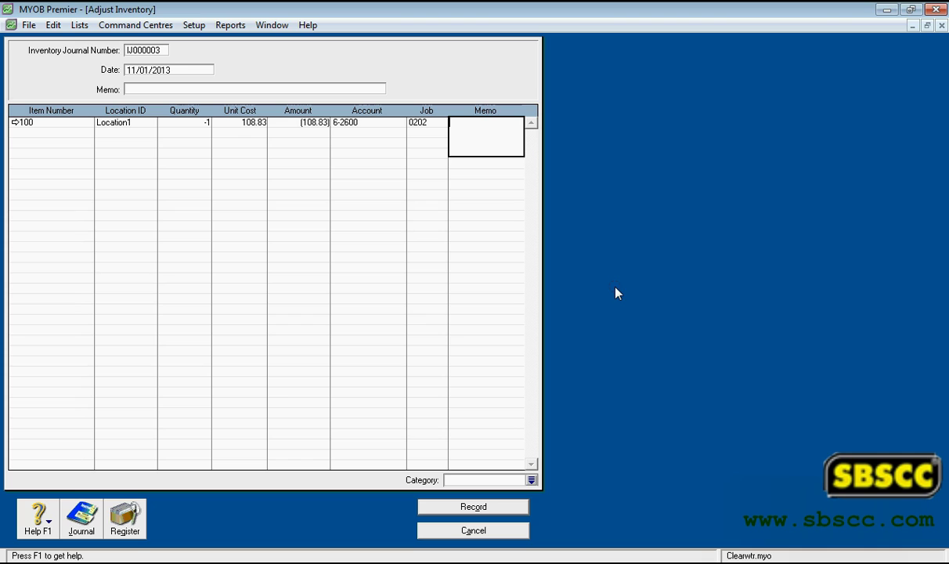
key(Tab)
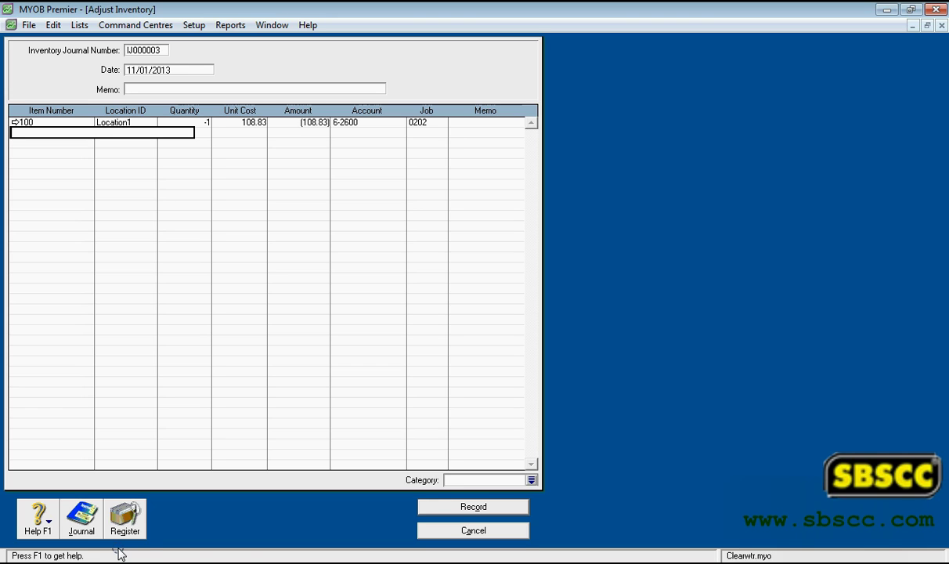
click(530, 480)
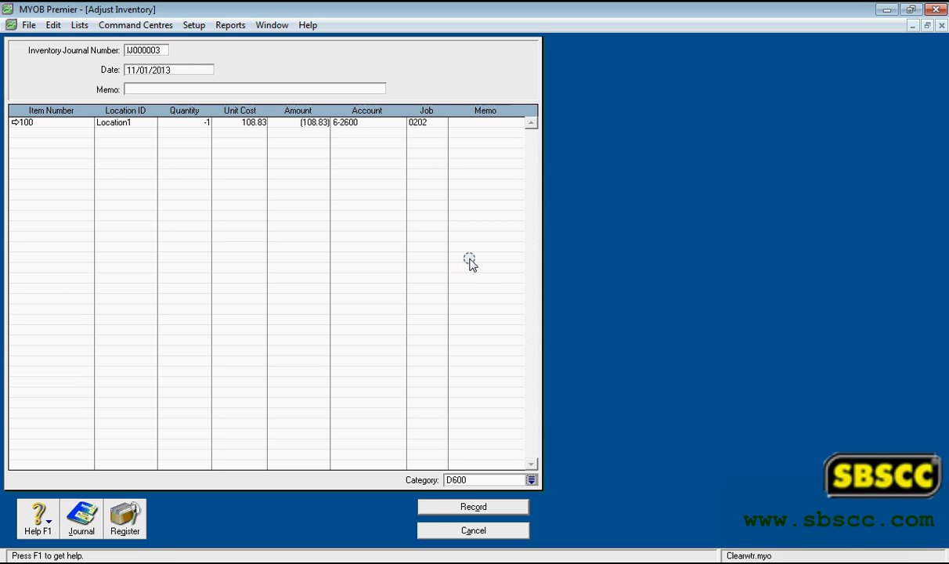
Review the inventory transaction journal and the items register, returning to the adjustment after each
click(81, 527)
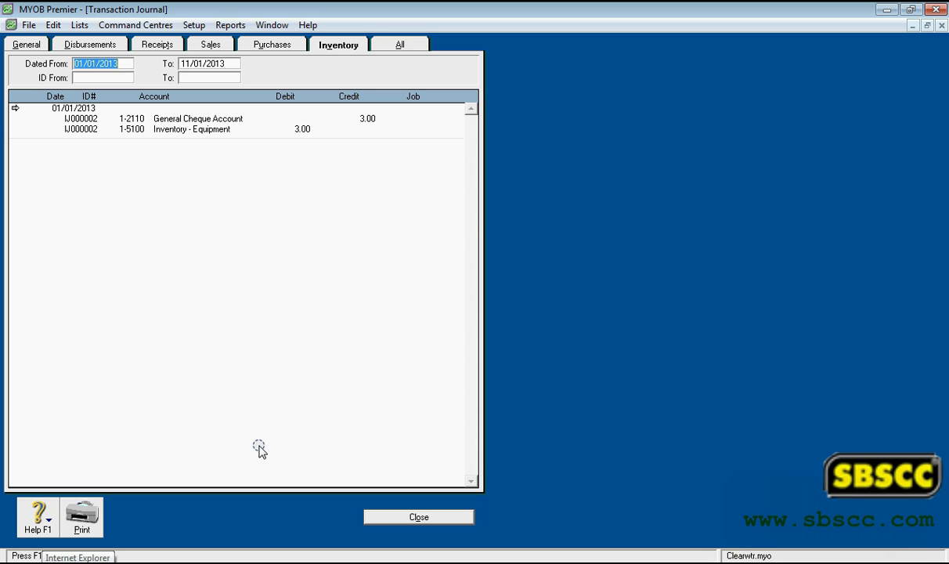
click(382, 520)
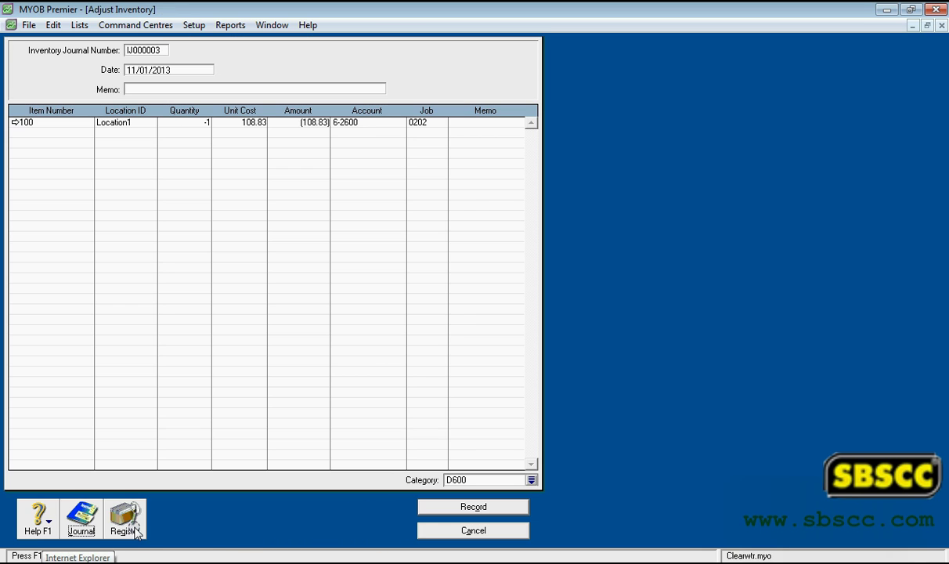
click(135, 529)
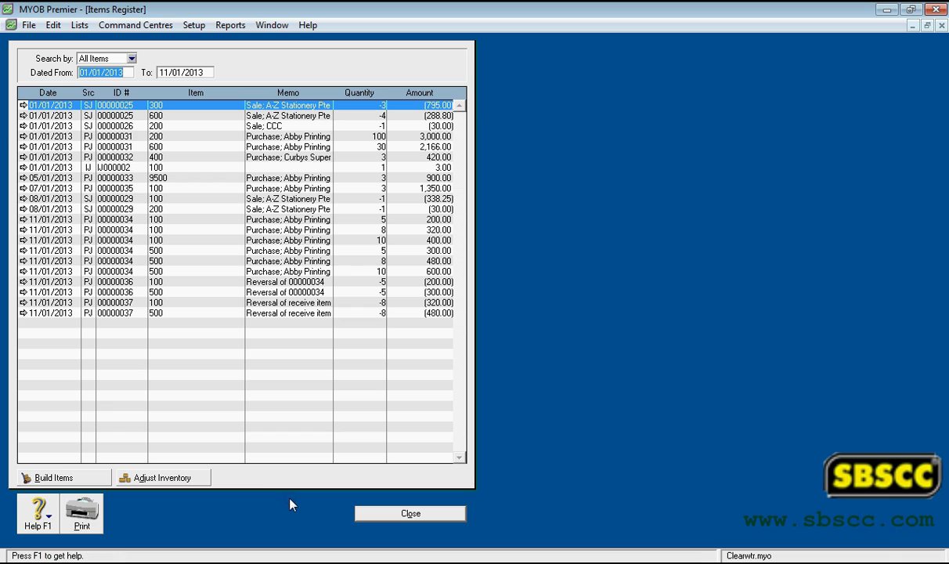
click(397, 515)
click(398, 514)
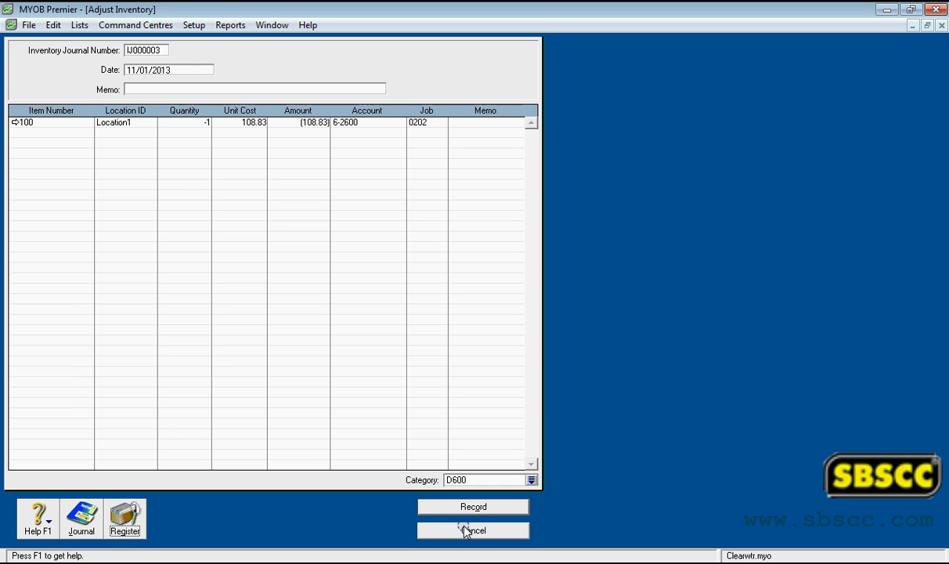
Cancel the inventory adjustment without recording it
click(465, 531)
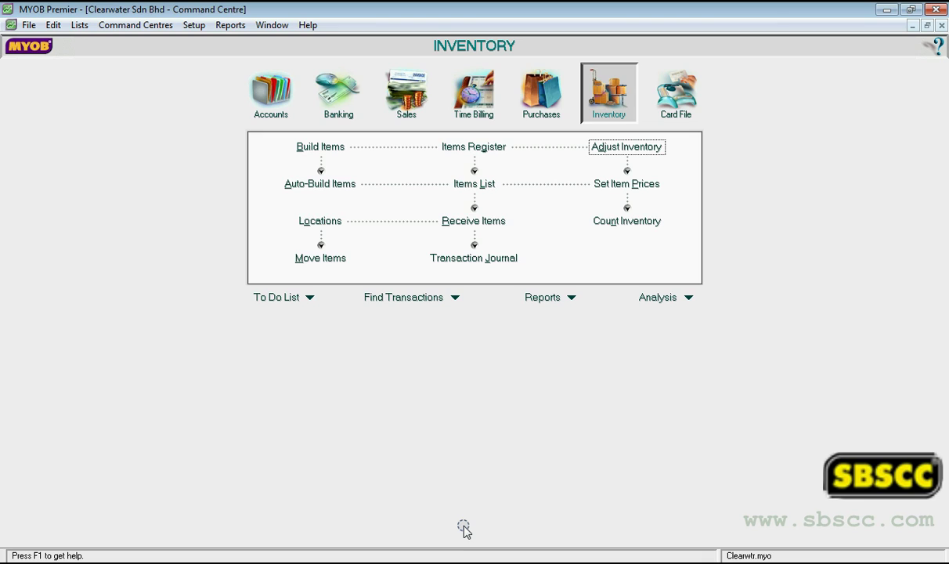